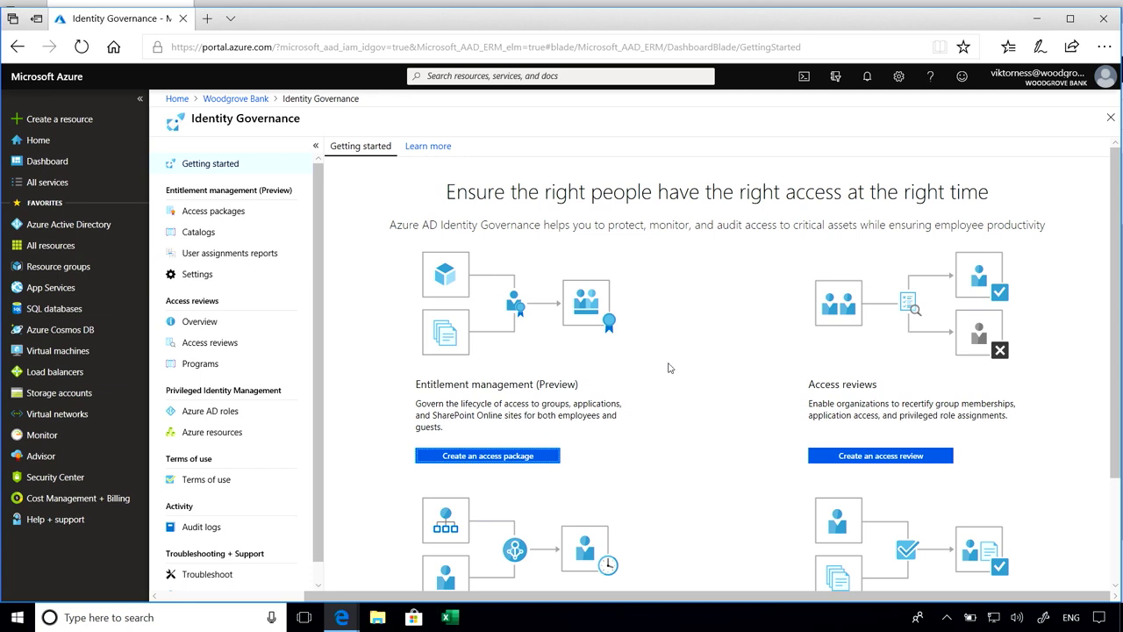
Remove the Initial Policy user's Marketing Campaign assignment, then view the package's requests
click(290, 214)
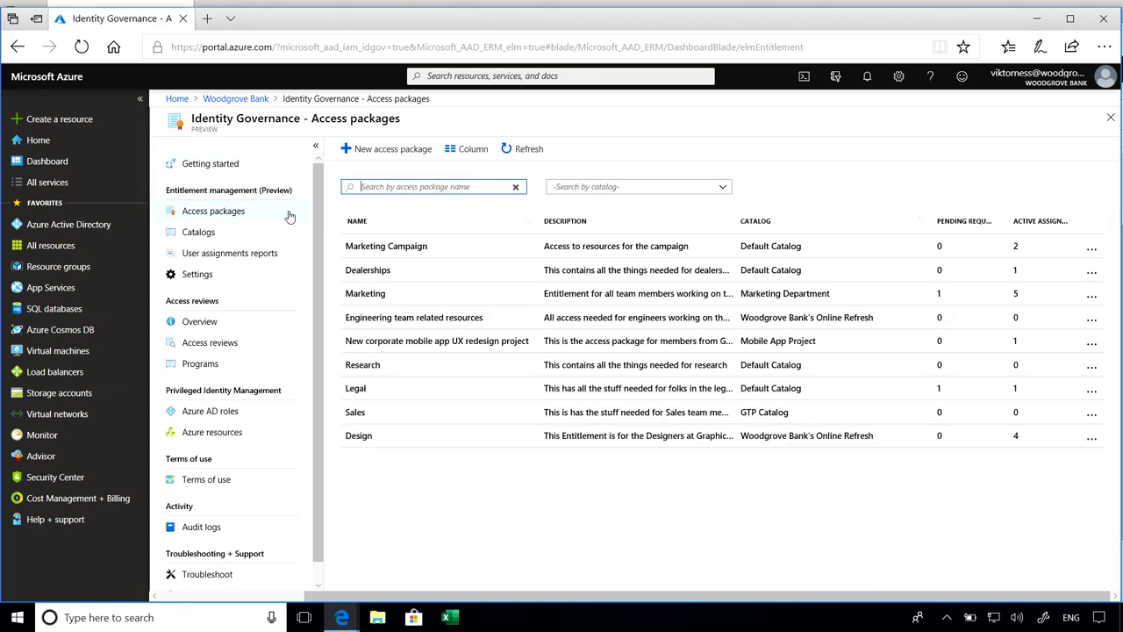
click(454, 254)
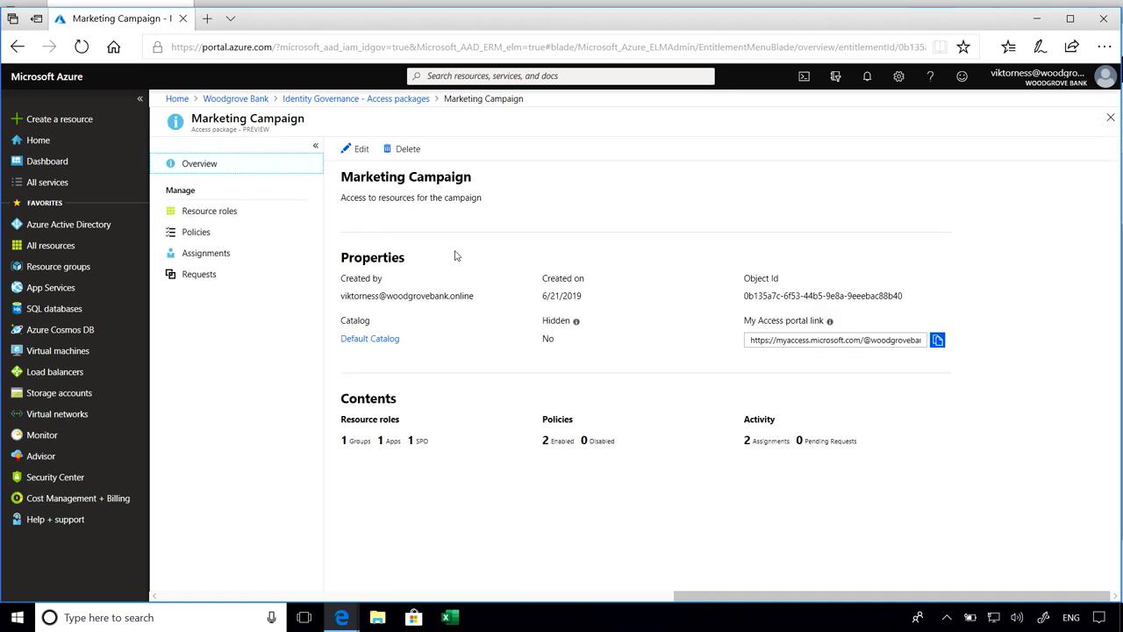
click(264, 258)
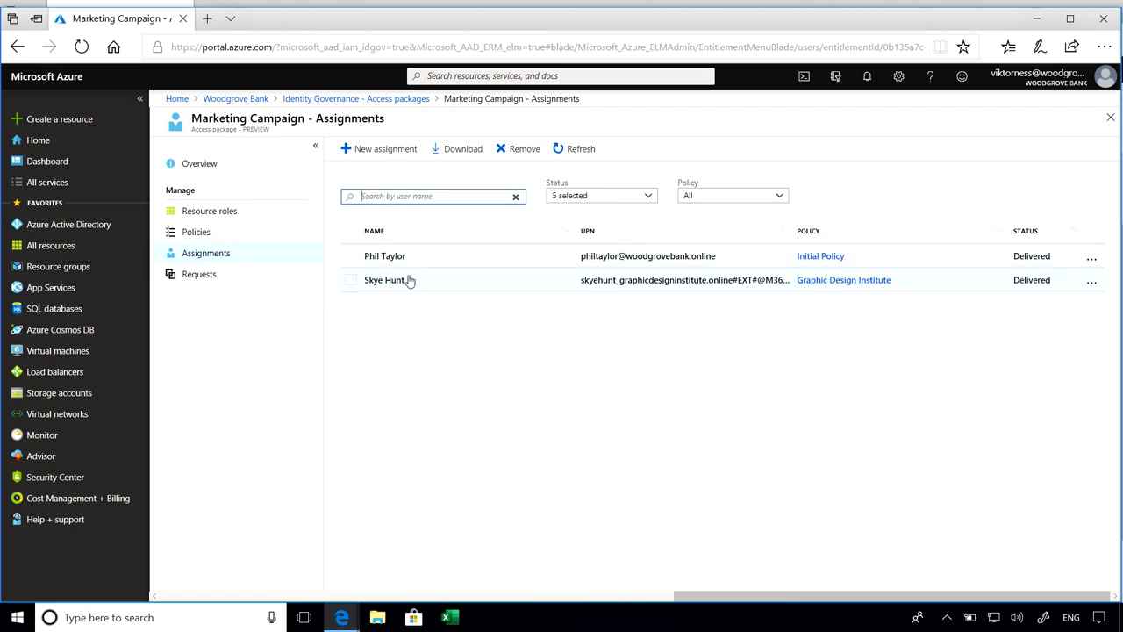
click(351, 257)
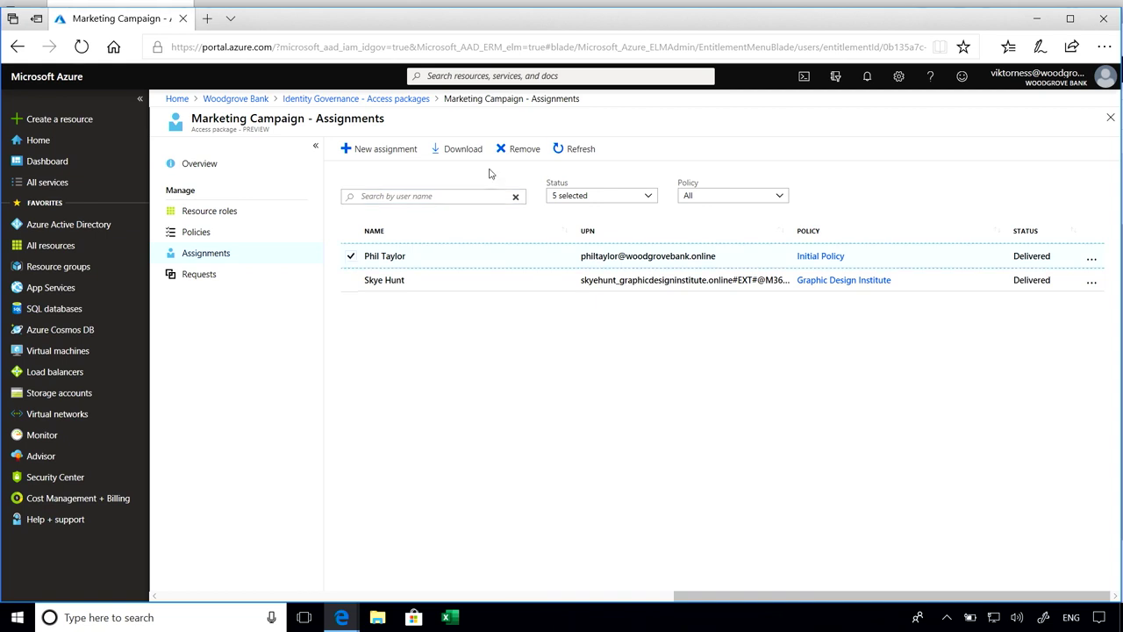
click(518, 149)
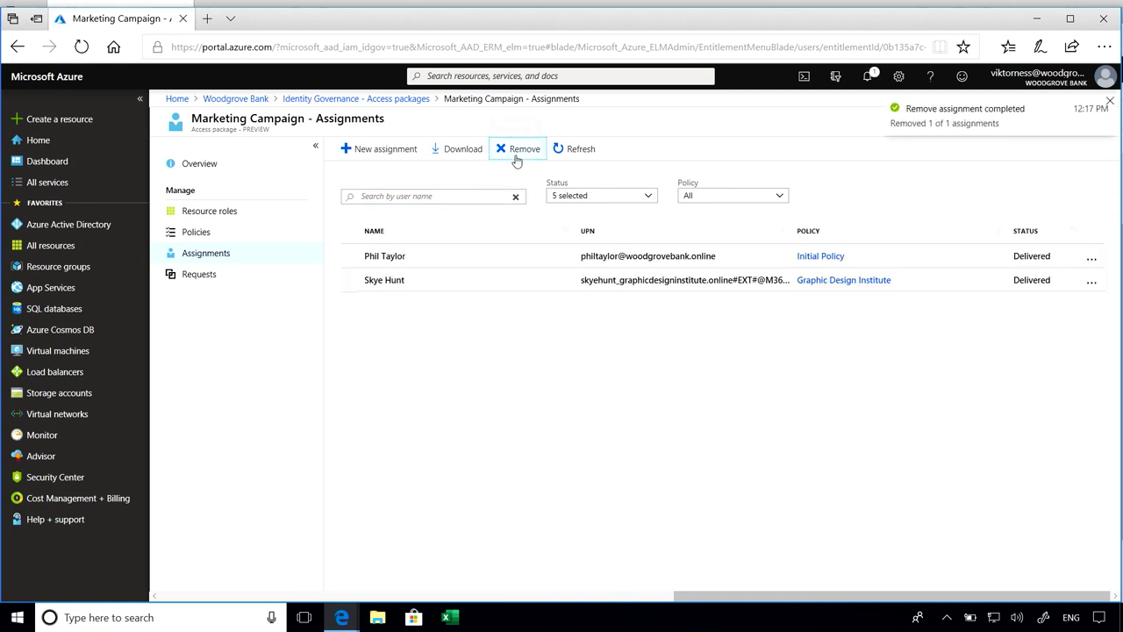
click(229, 279)
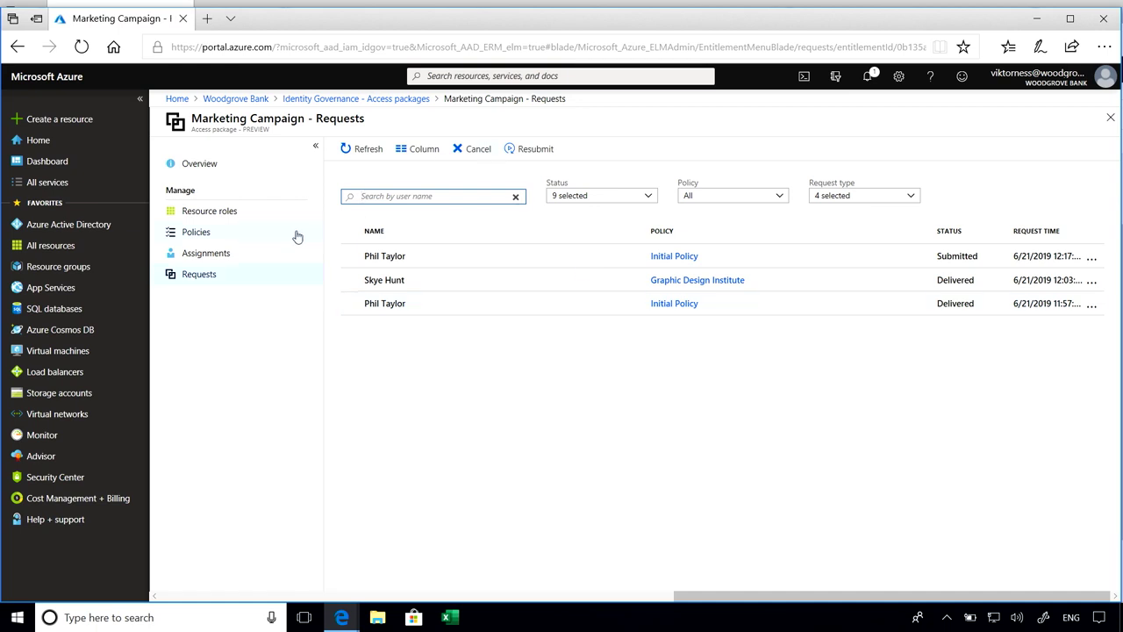
Check the Marketing Campaign resource roles and policies, then return to the Access packages list
click(251, 217)
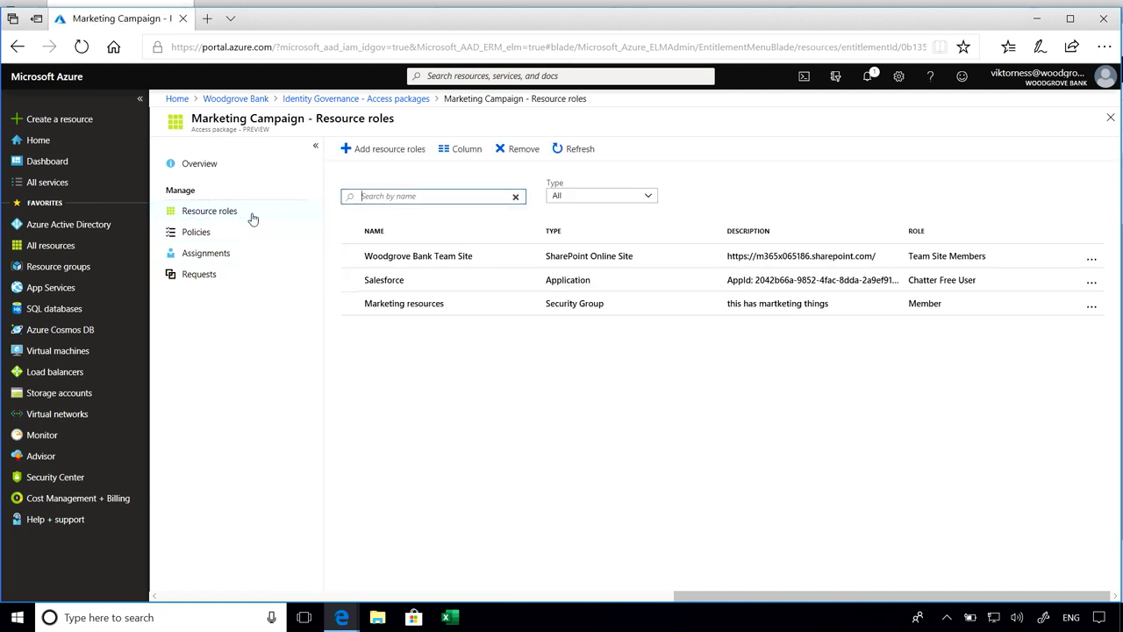
click(236, 237)
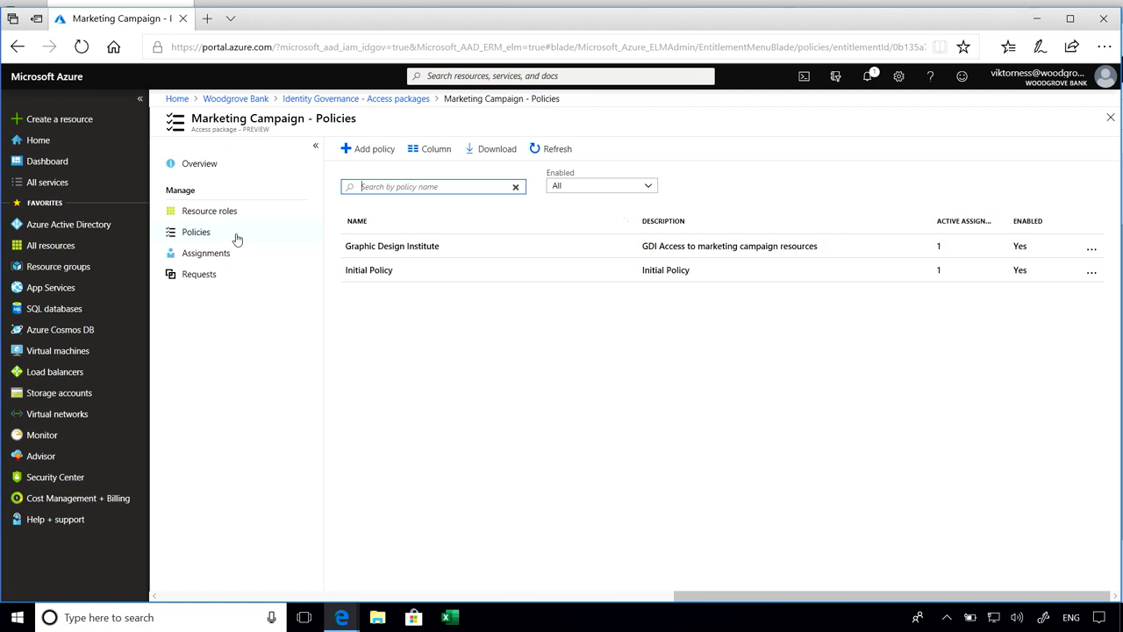
click(402, 99)
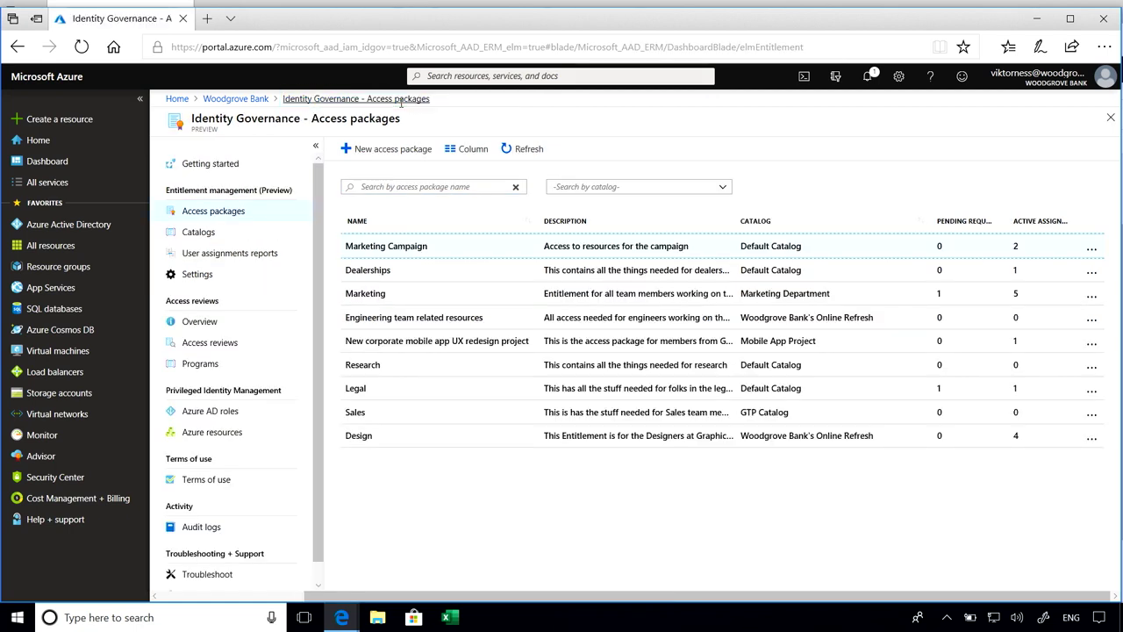
Run the user assignments report for the guest user, then return to the Woodgrove Bank overview
click(230, 263)
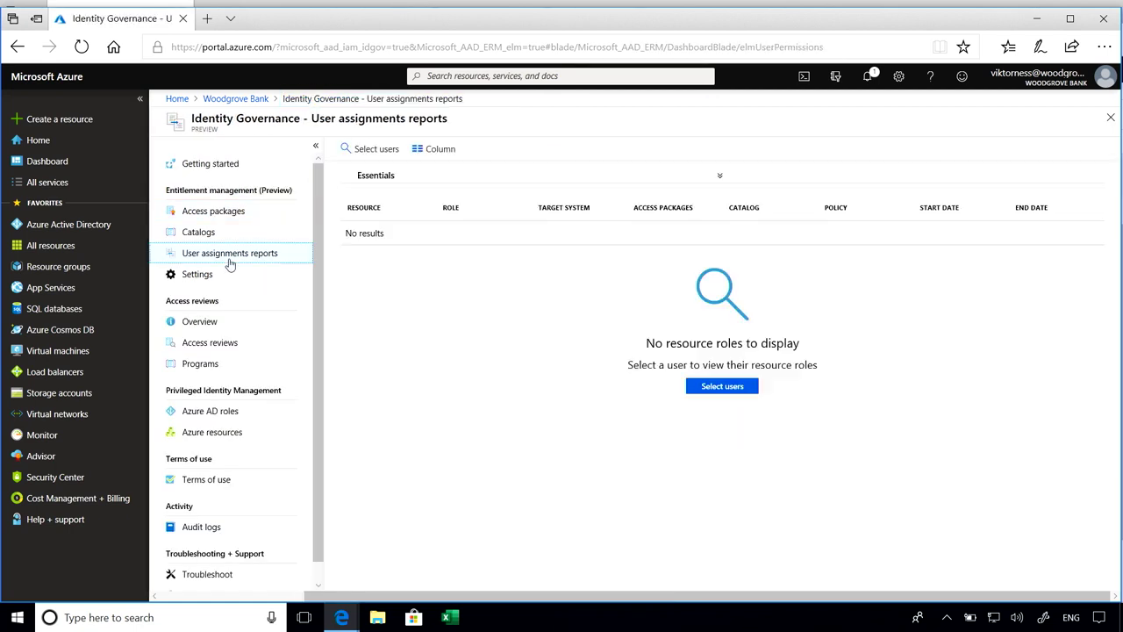
click(379, 150)
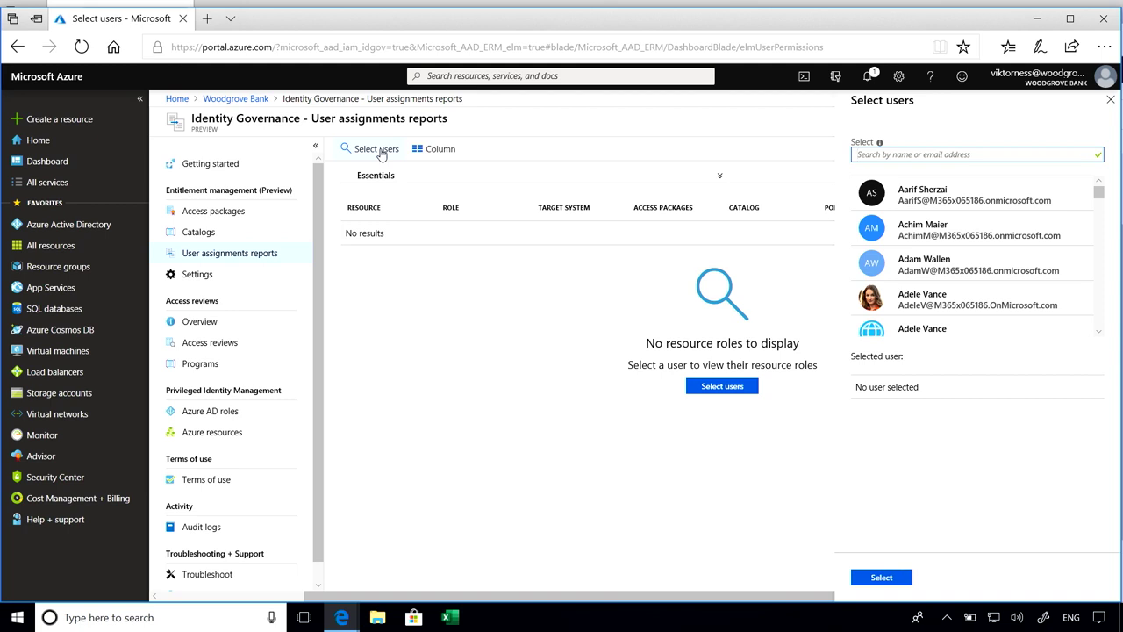
text(skye hunt)
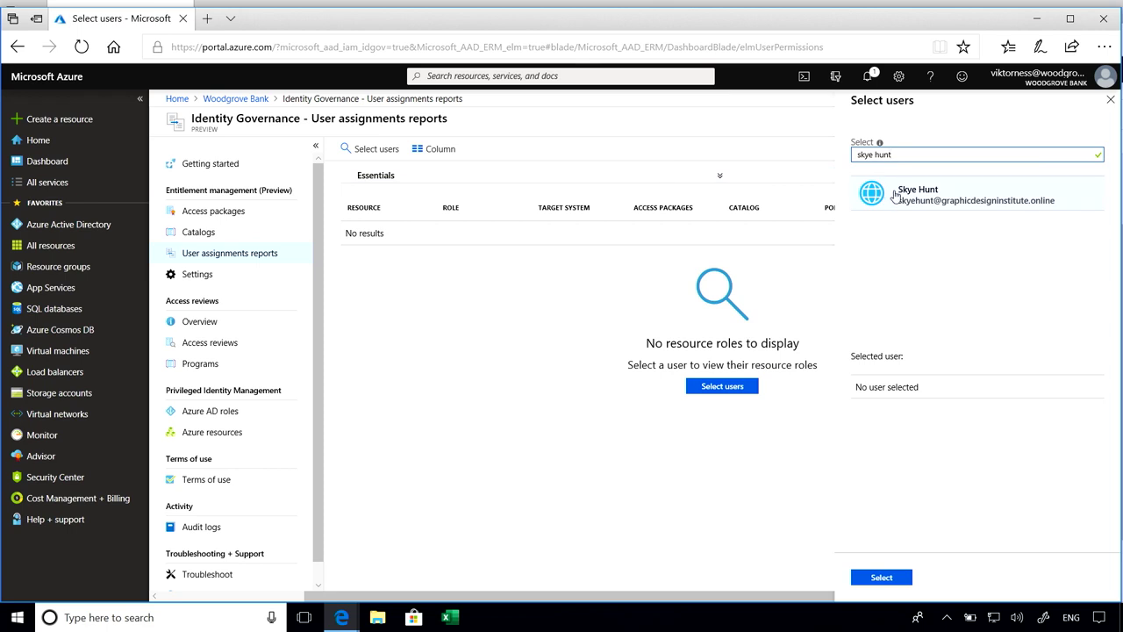
click(895, 195)
click(895, 578)
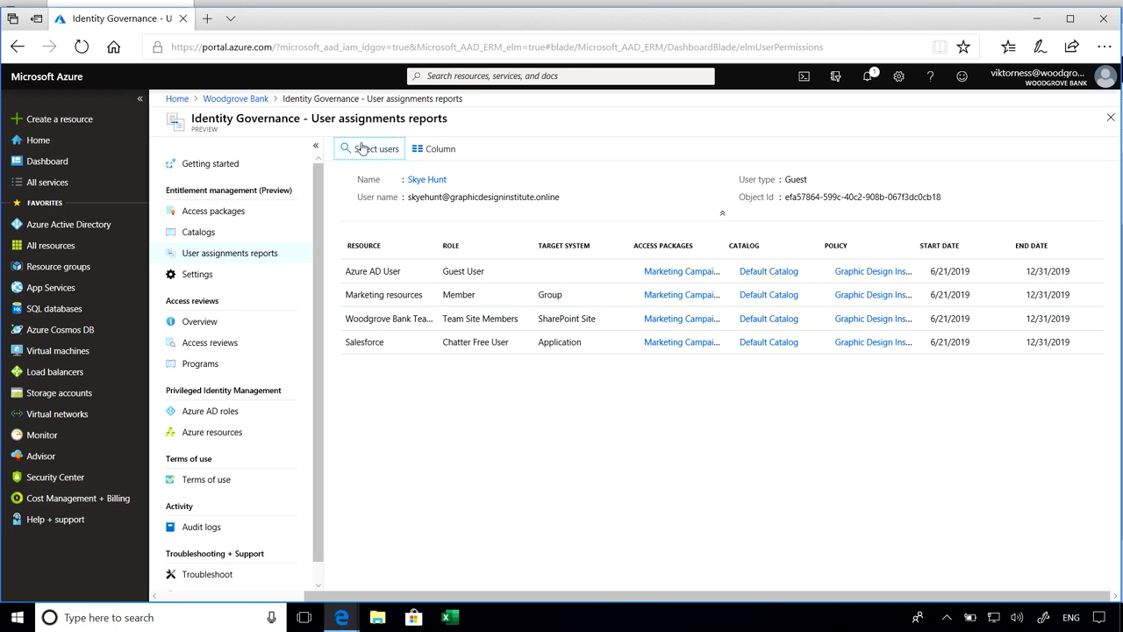
click(237, 98)
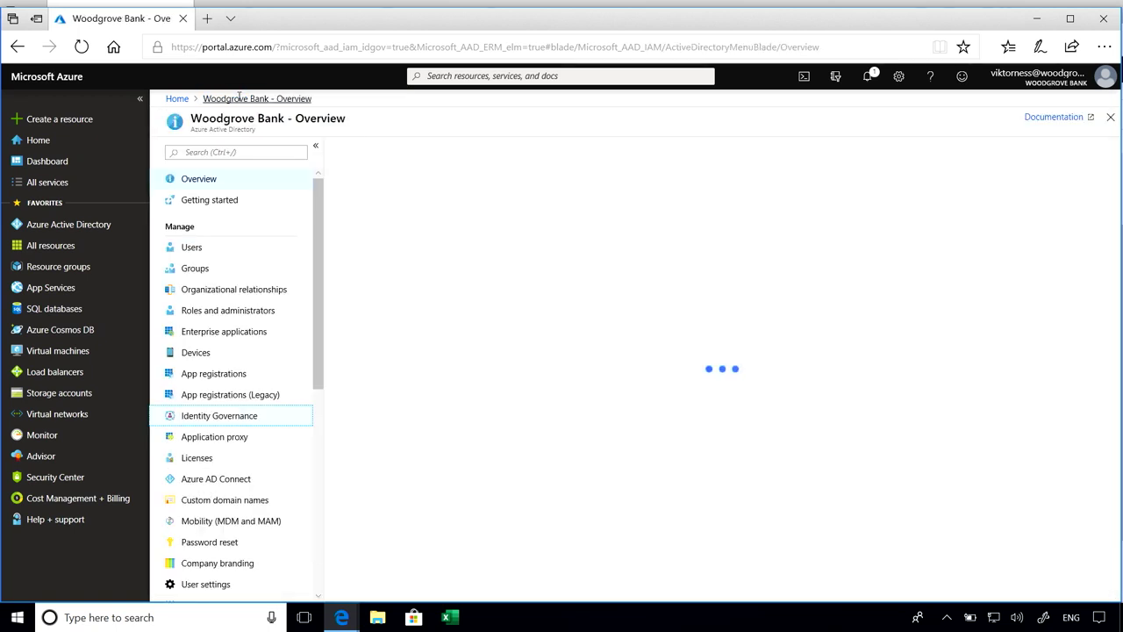
Filter the directory audit logs to Entitlement Management and open the newest entry's details
scroll(263, 367, down, 3)
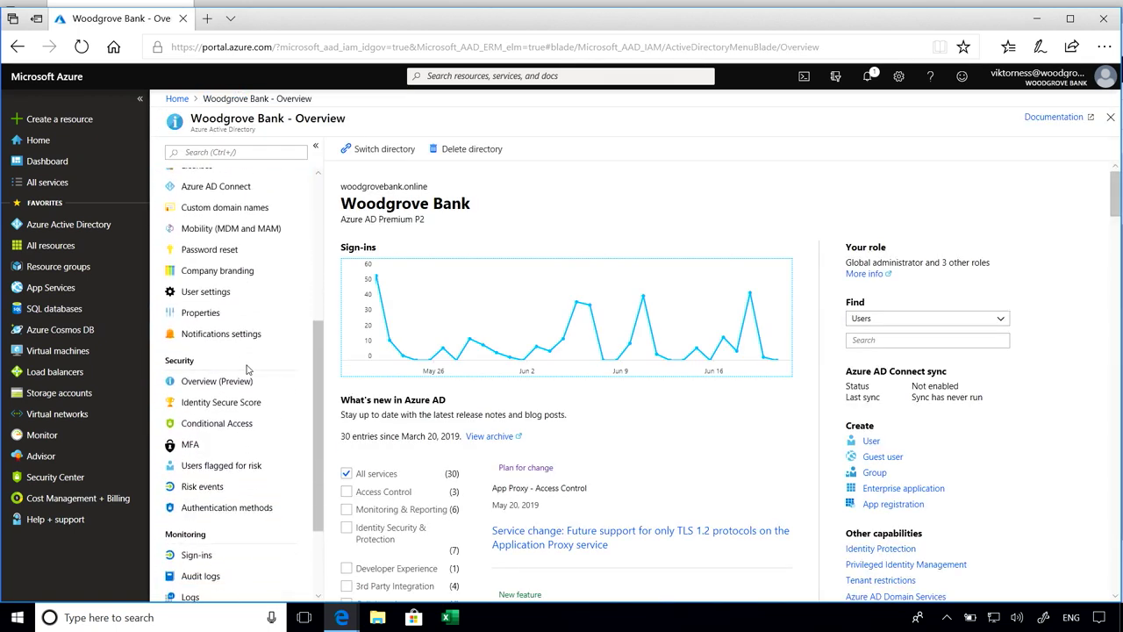
scroll(247, 369, down, 2)
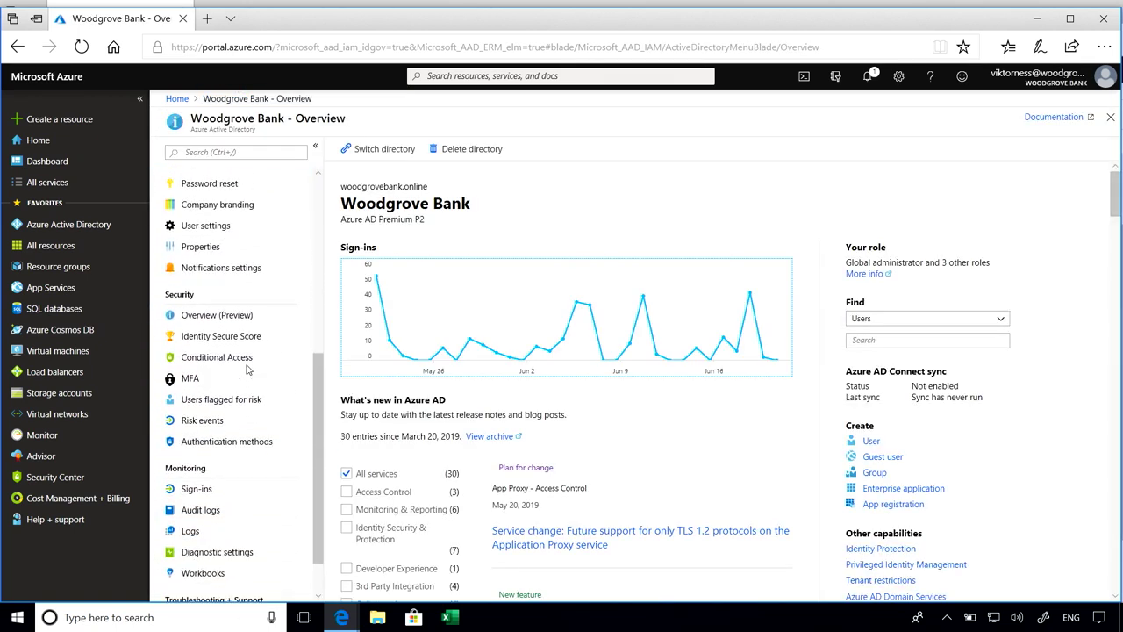
click(225, 512)
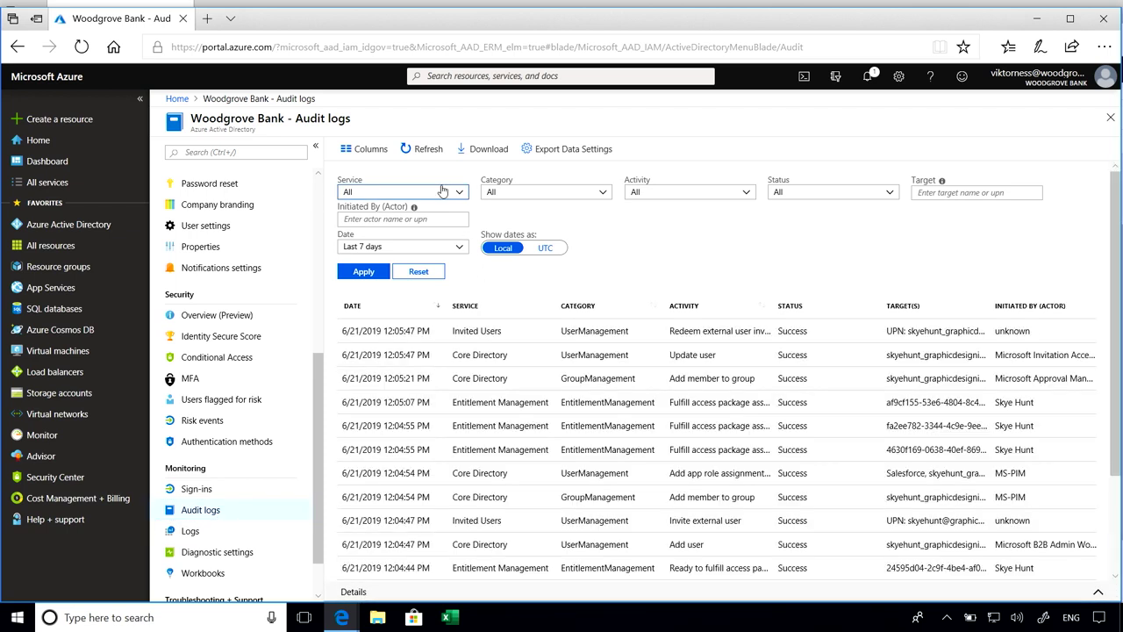
click(442, 193)
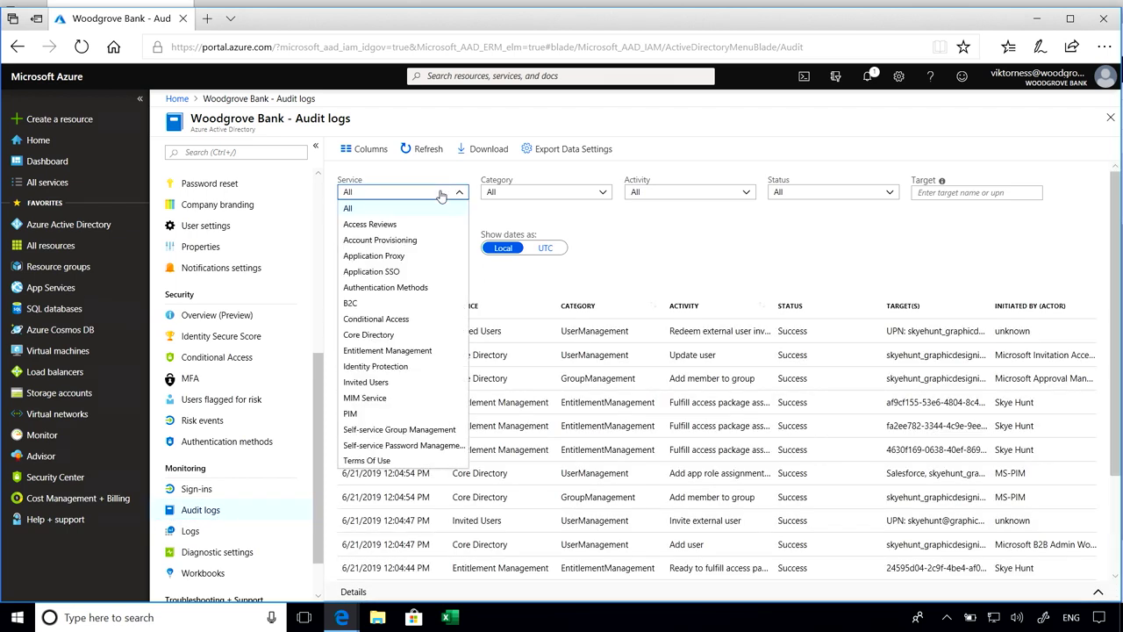
click(439, 350)
click(363, 273)
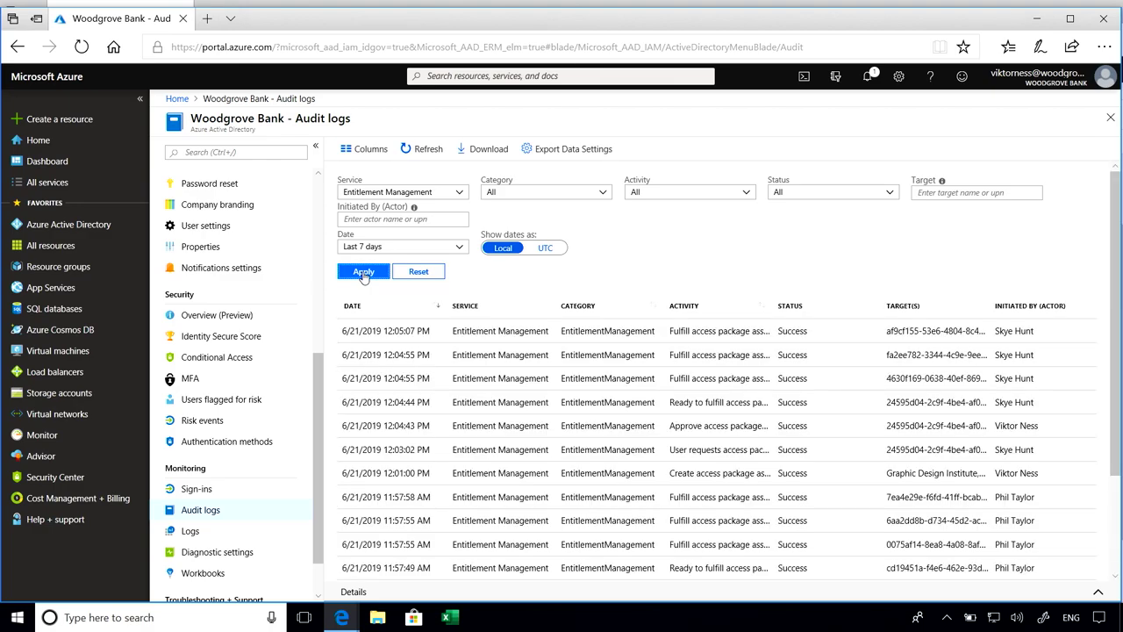
click(591, 340)
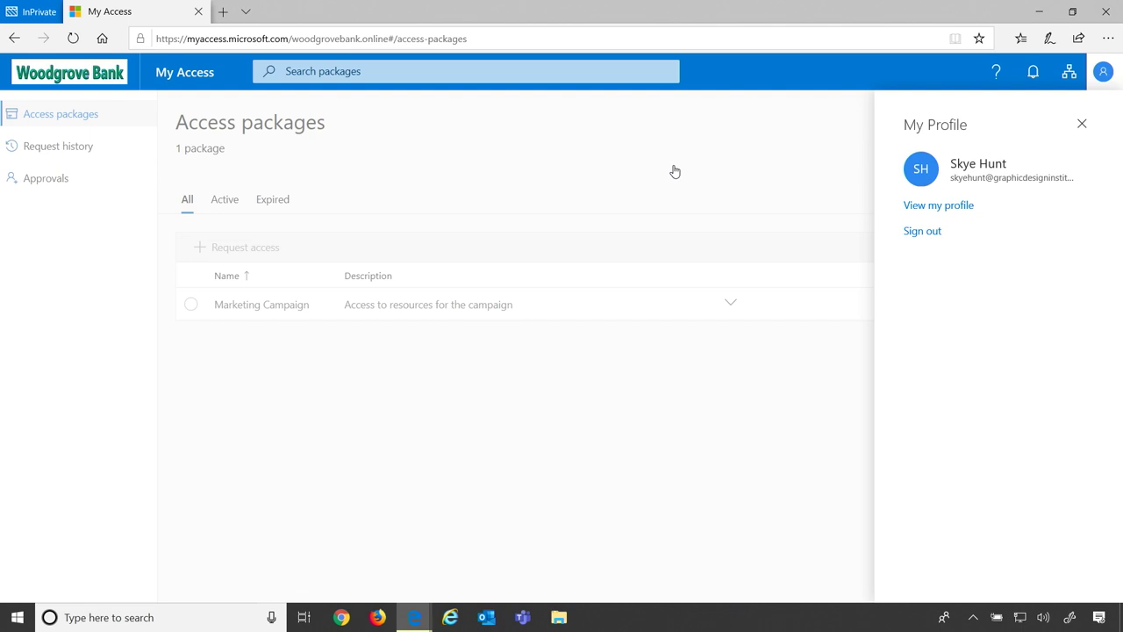
In Request history, view the Marketing Campaign request's timeline and its approval details
click(675, 172)
click(58, 156)
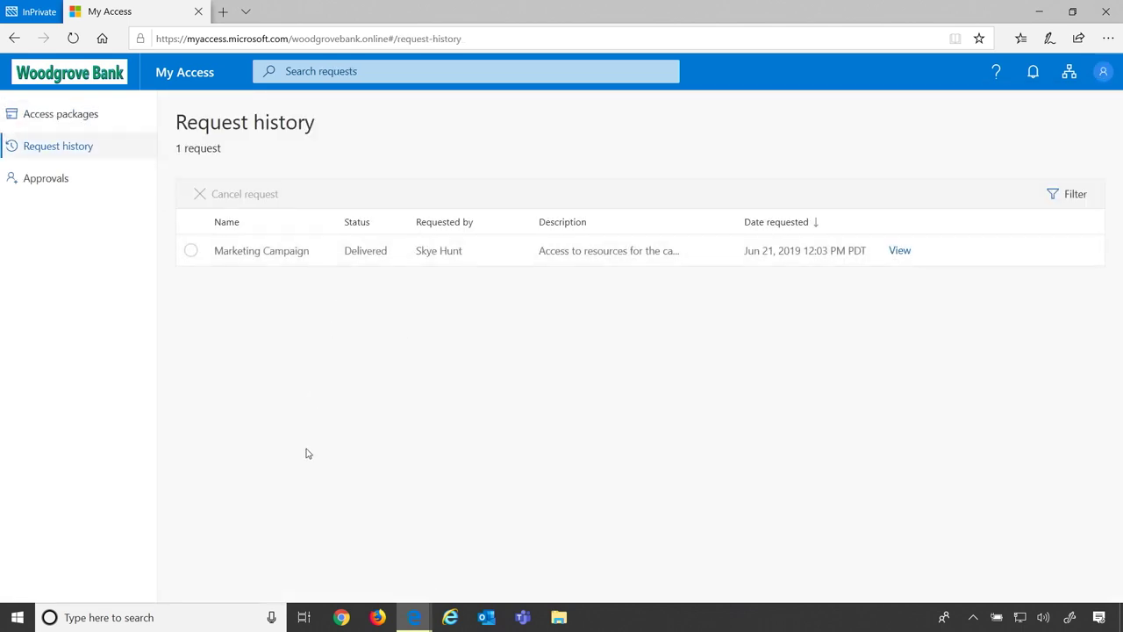
click(899, 254)
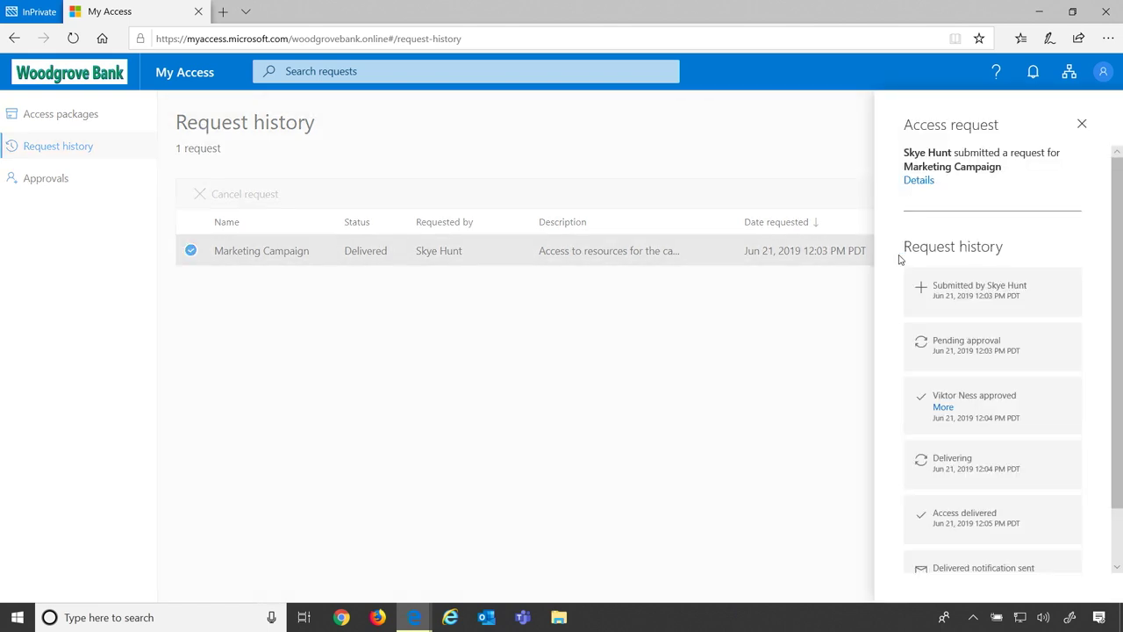
scroll(990, 325, down, 2)
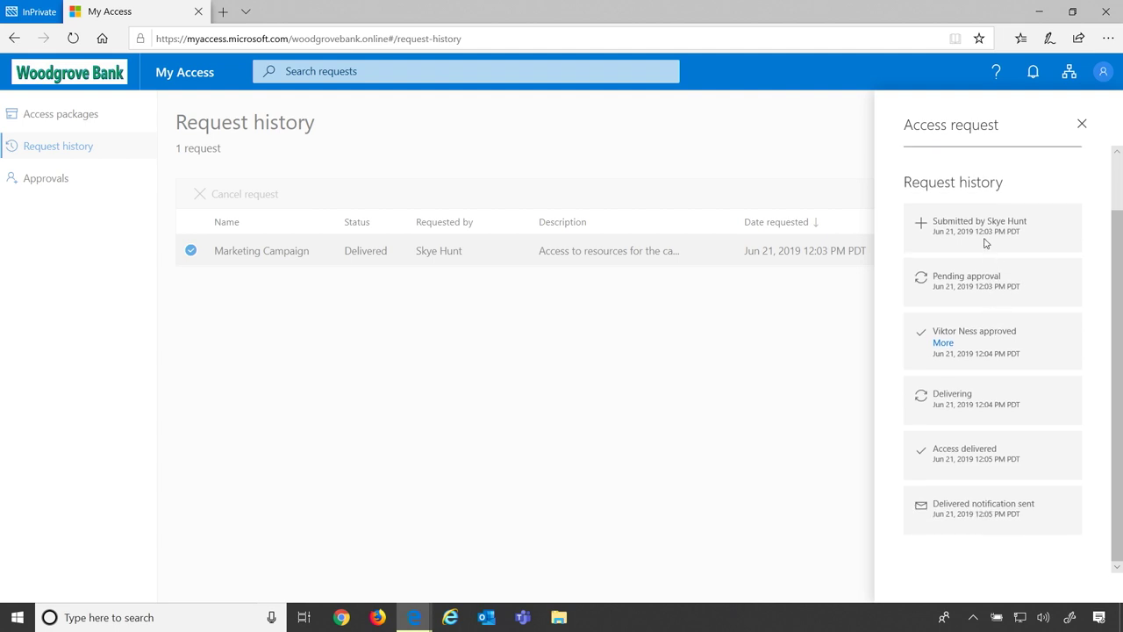
click(947, 348)
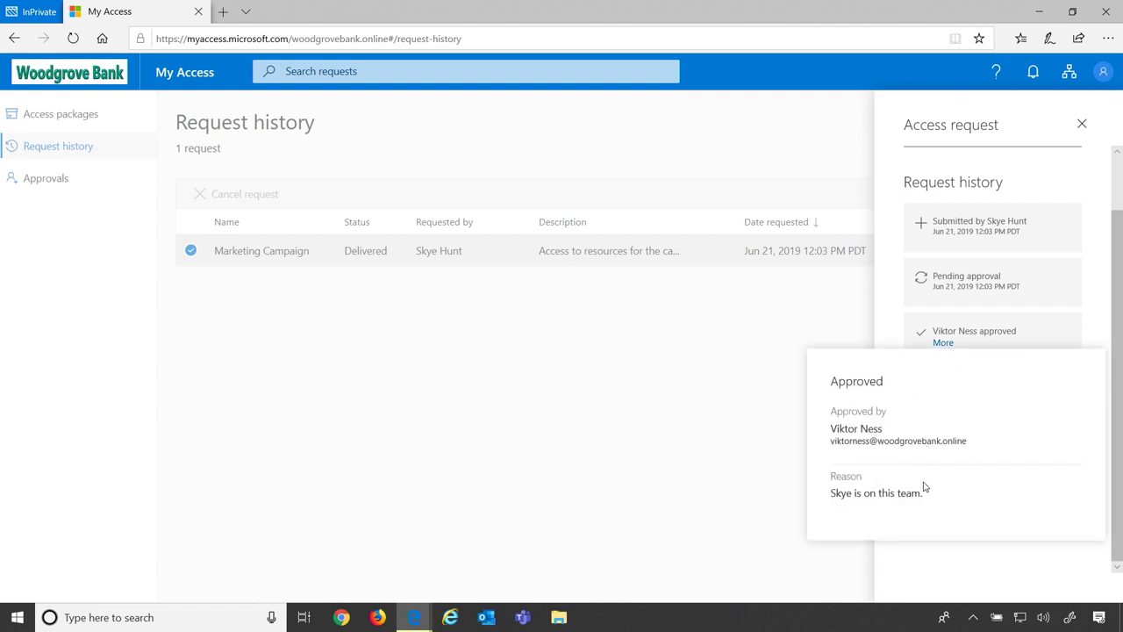
click(1087, 295)
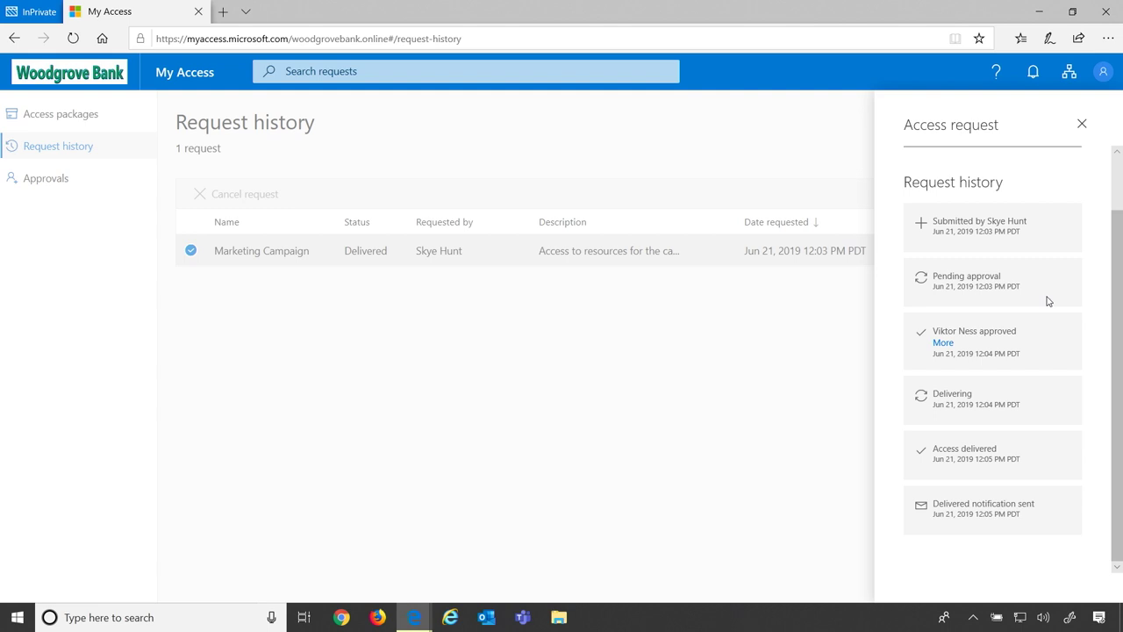
Close the request panel and check the Active, then Expired, access package lists
click(1083, 126)
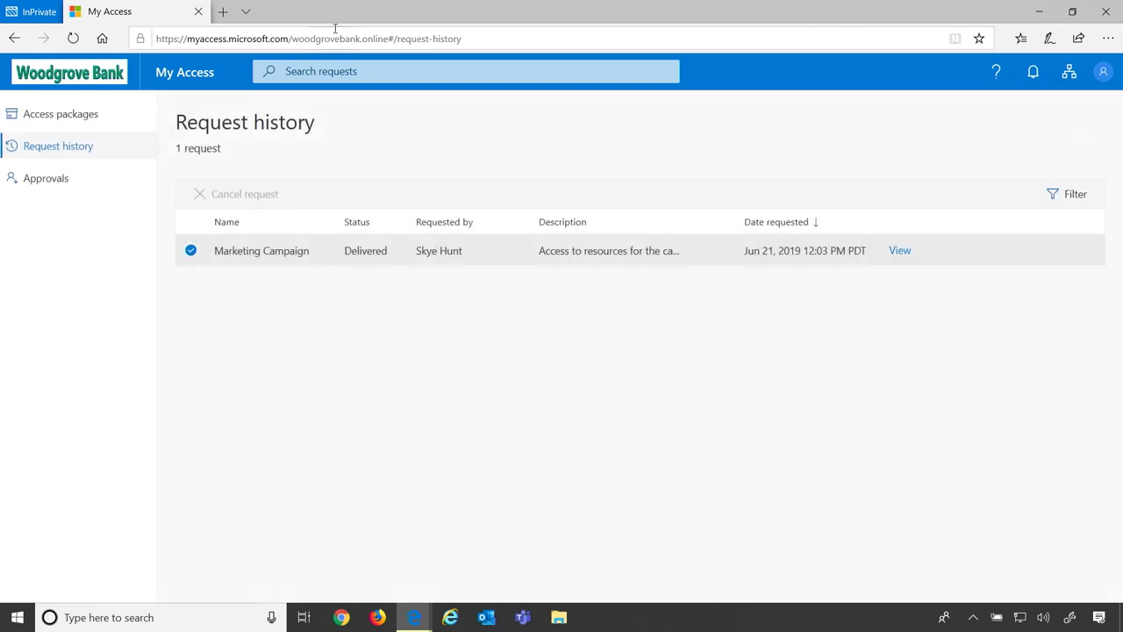
click(78, 110)
click(233, 203)
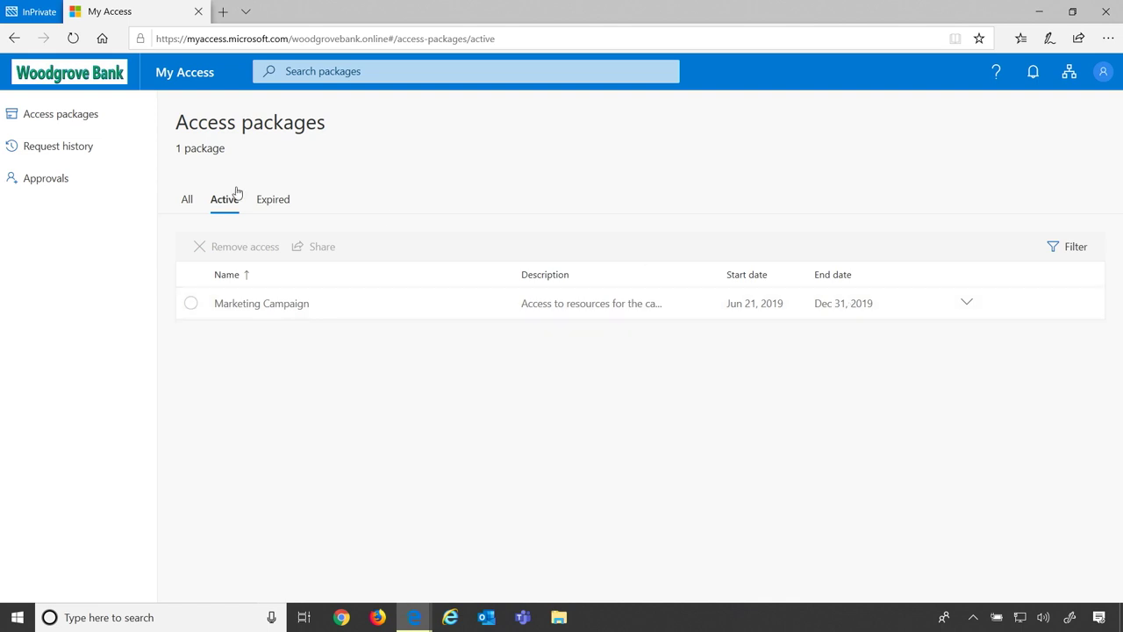
click(283, 201)
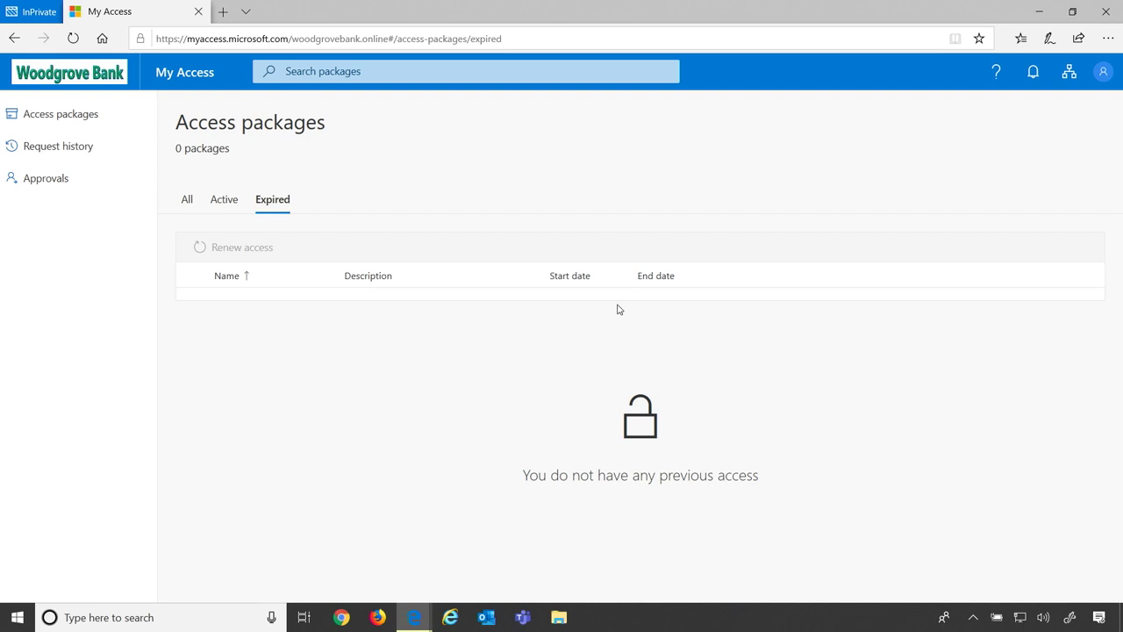
key(alt+Tab)
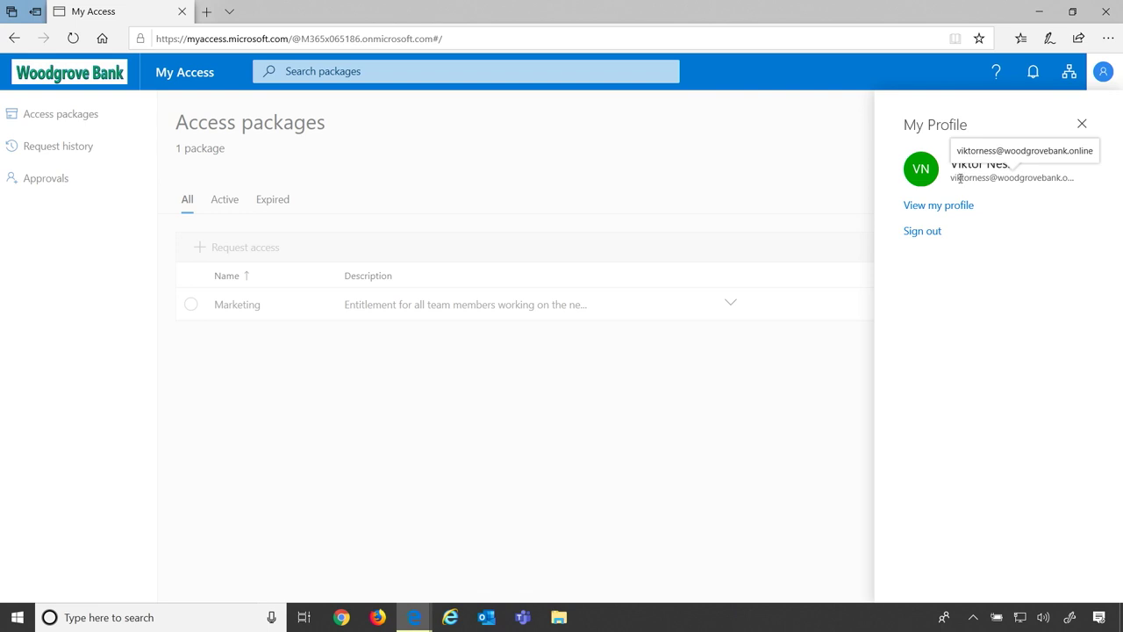
As the approver, open Completed approvals and show the Marketing Campaign request's approver and reason
click(1077, 128)
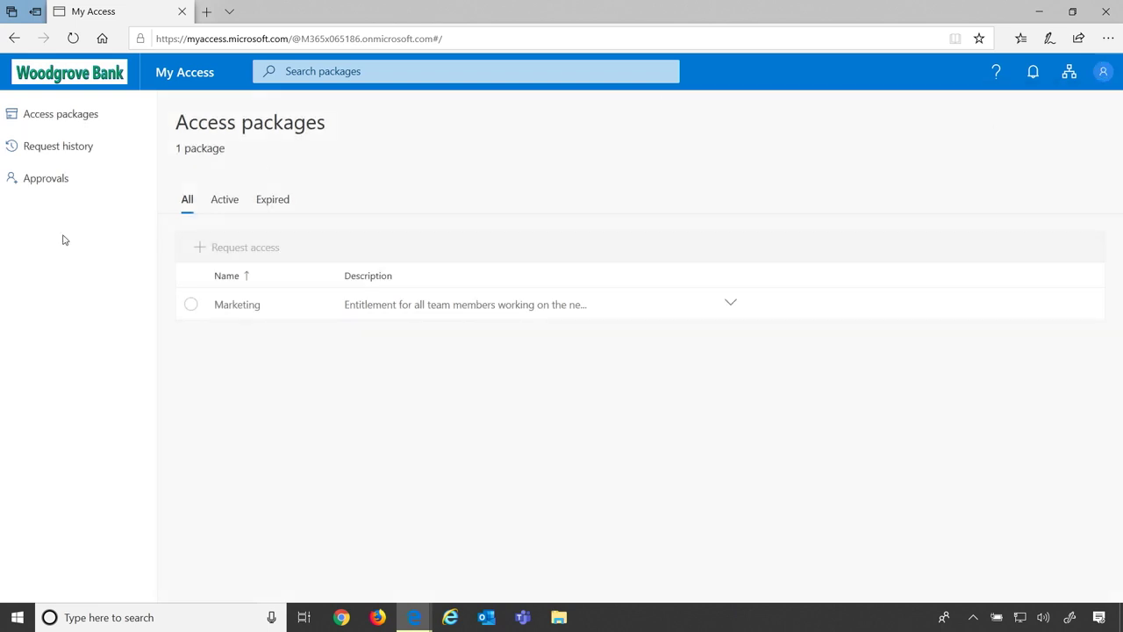
click(29, 183)
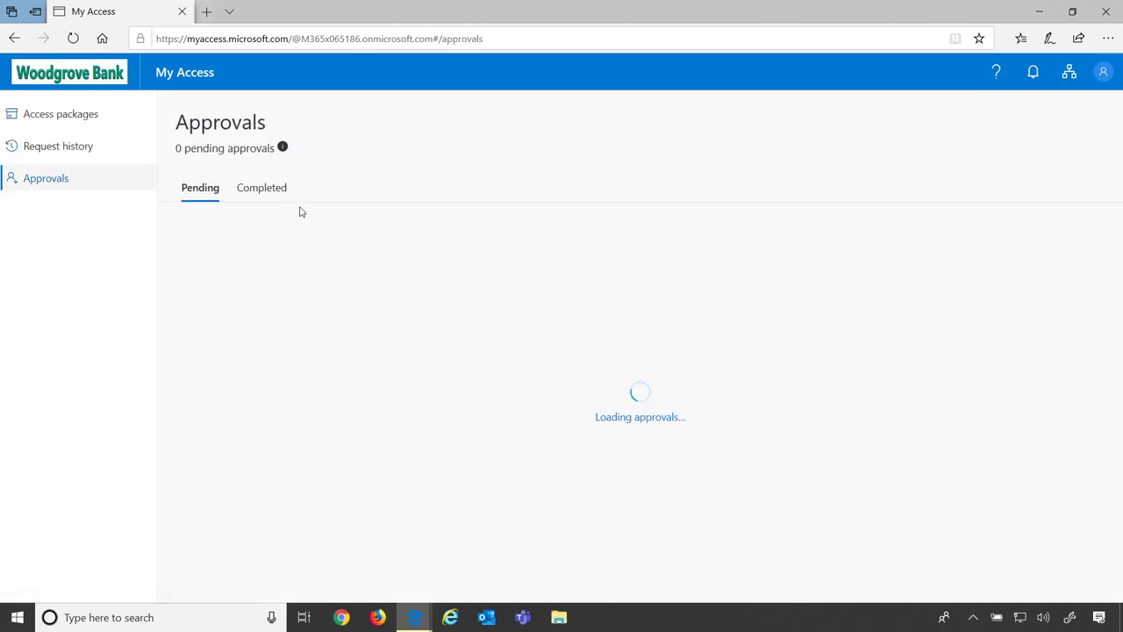
click(256, 192)
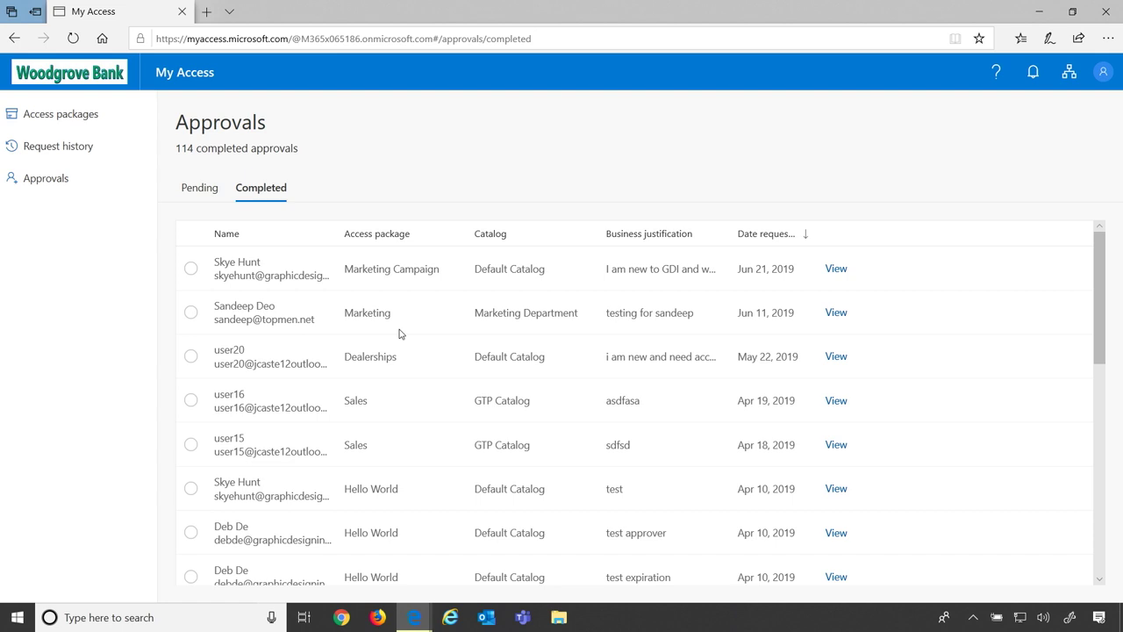
scroll(399, 334, down, 3)
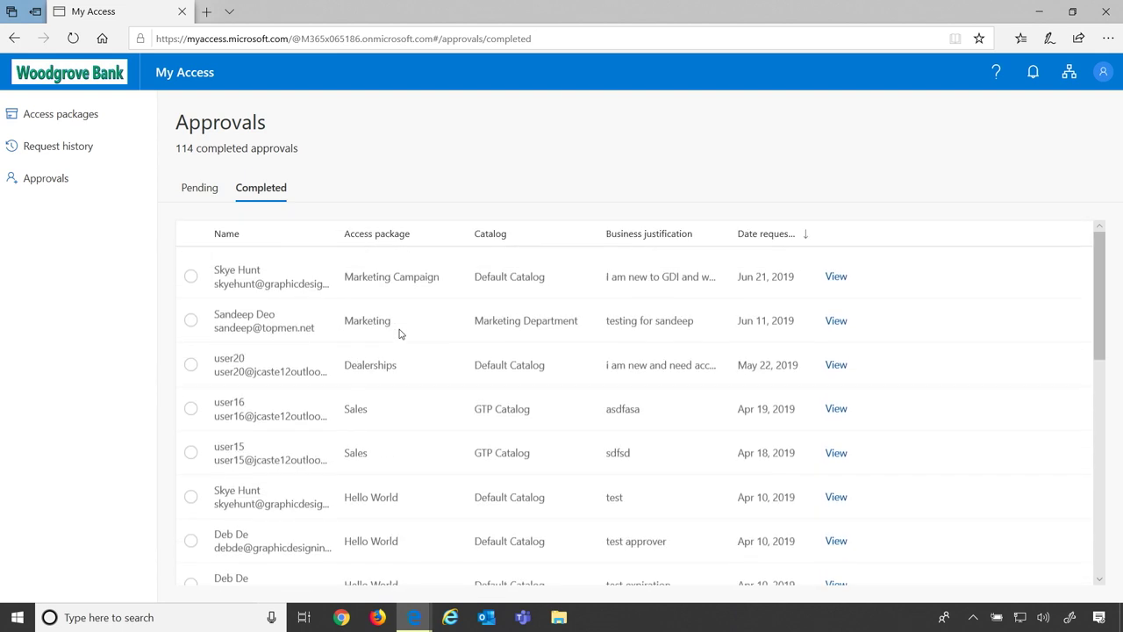
scroll(399, 333, down, 1)
click(836, 269)
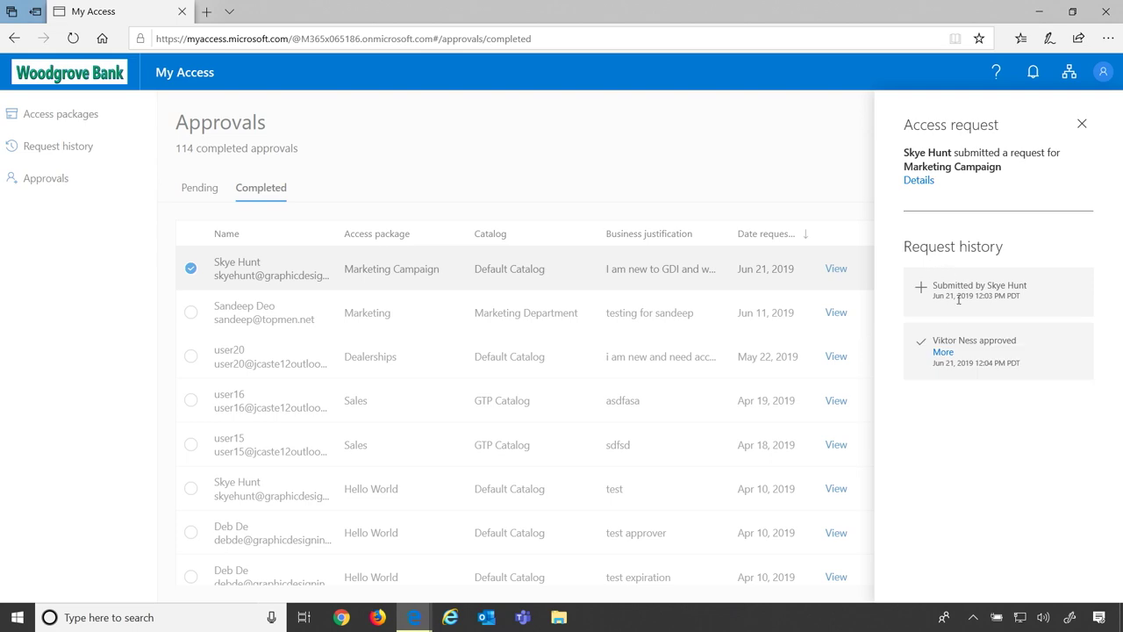
click(944, 353)
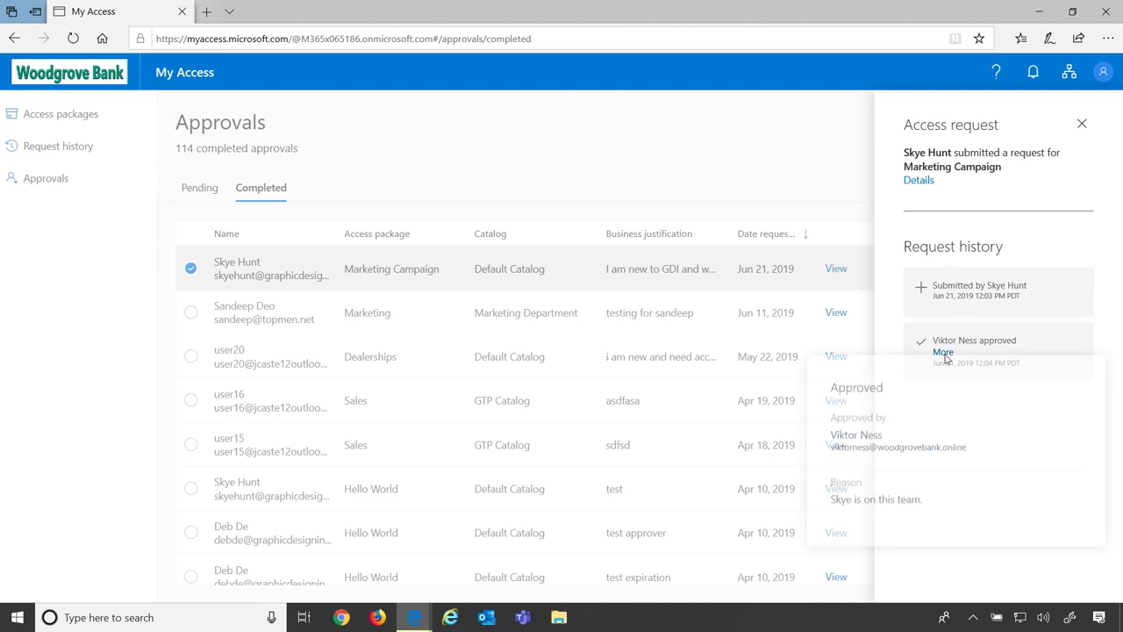